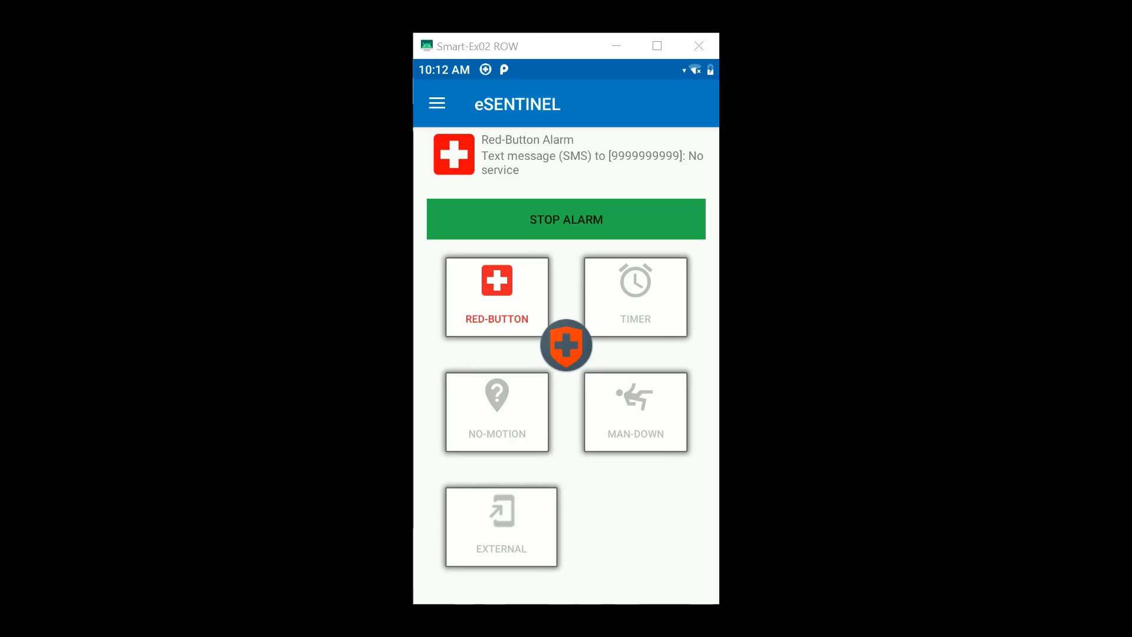
Stop the Red-Button alarm, start and reset the Timer alarm, then disable the Timer
left_click(605, 215)
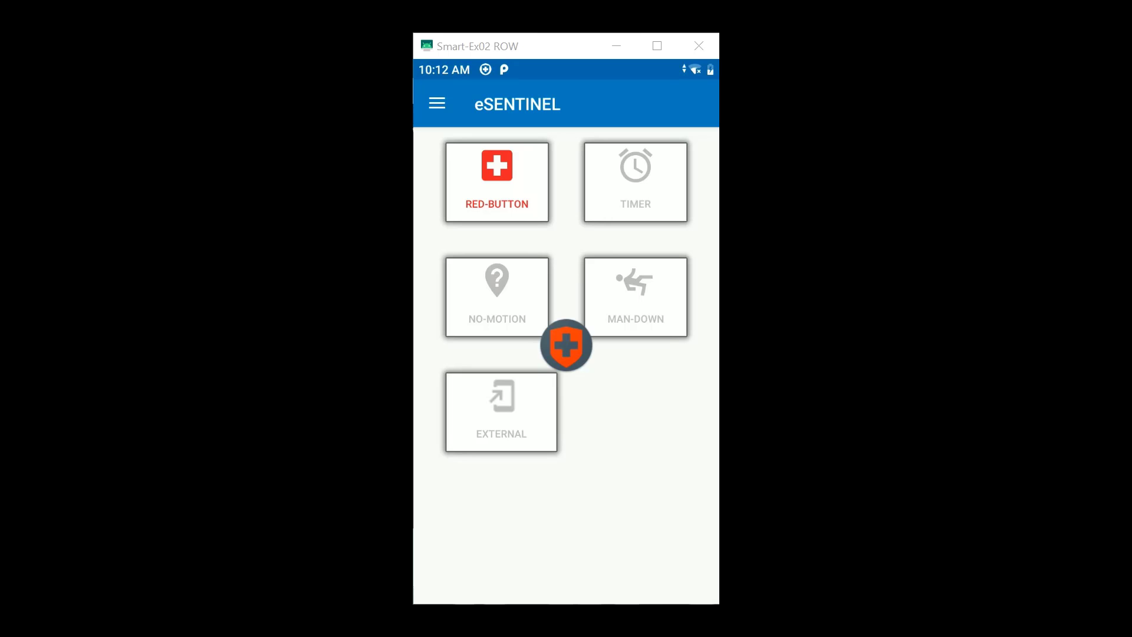
left_click(668, 188)
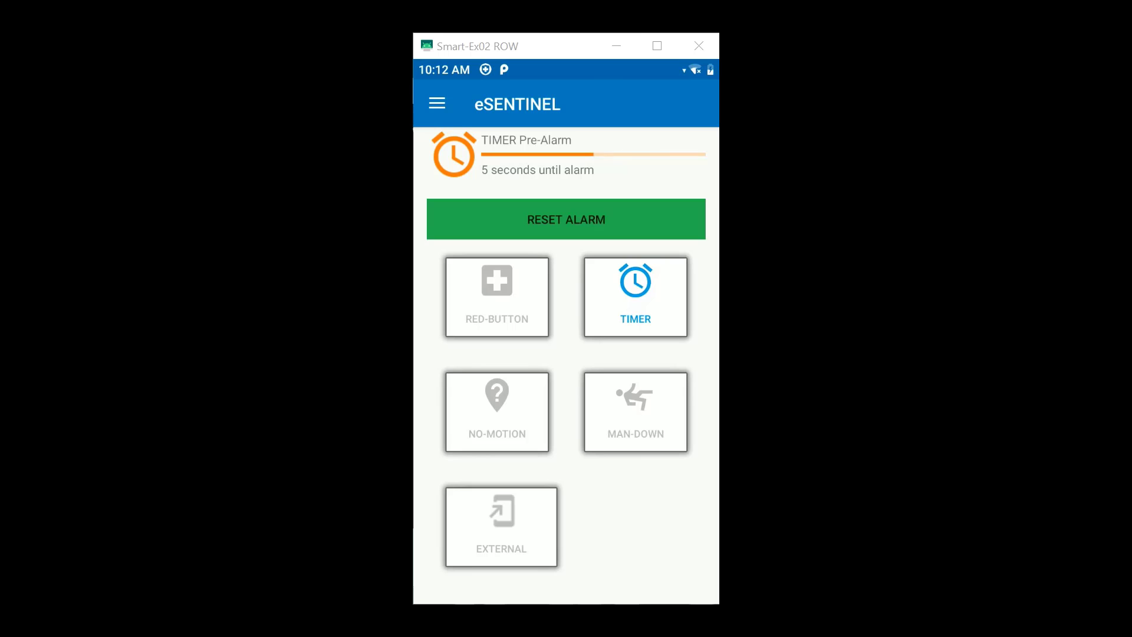
left_click(633, 209)
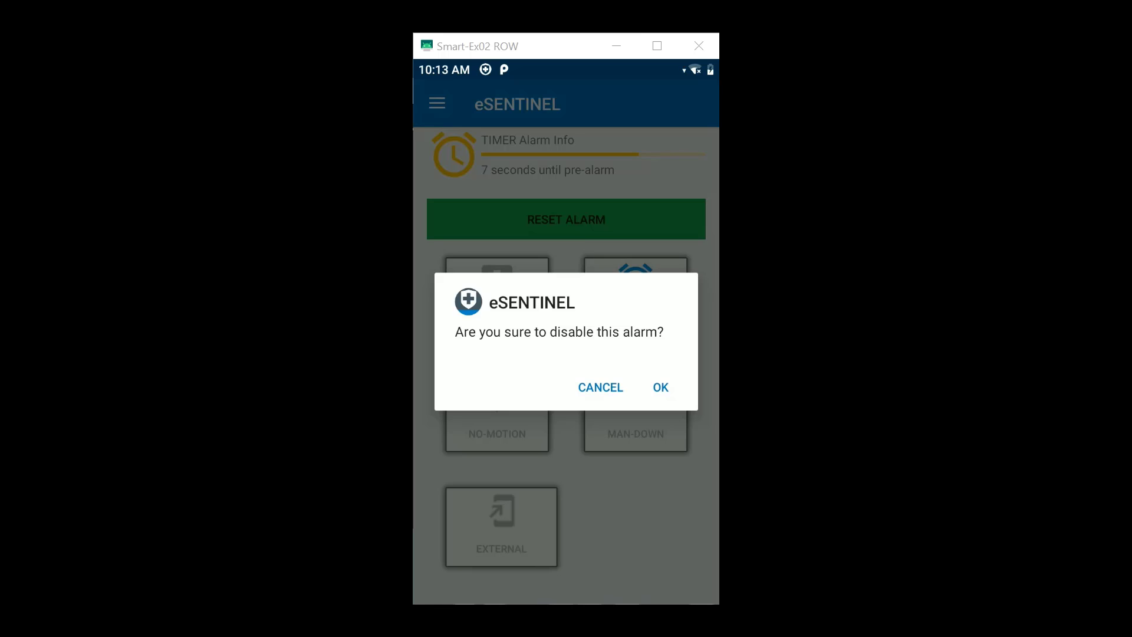
left_click(660, 387)
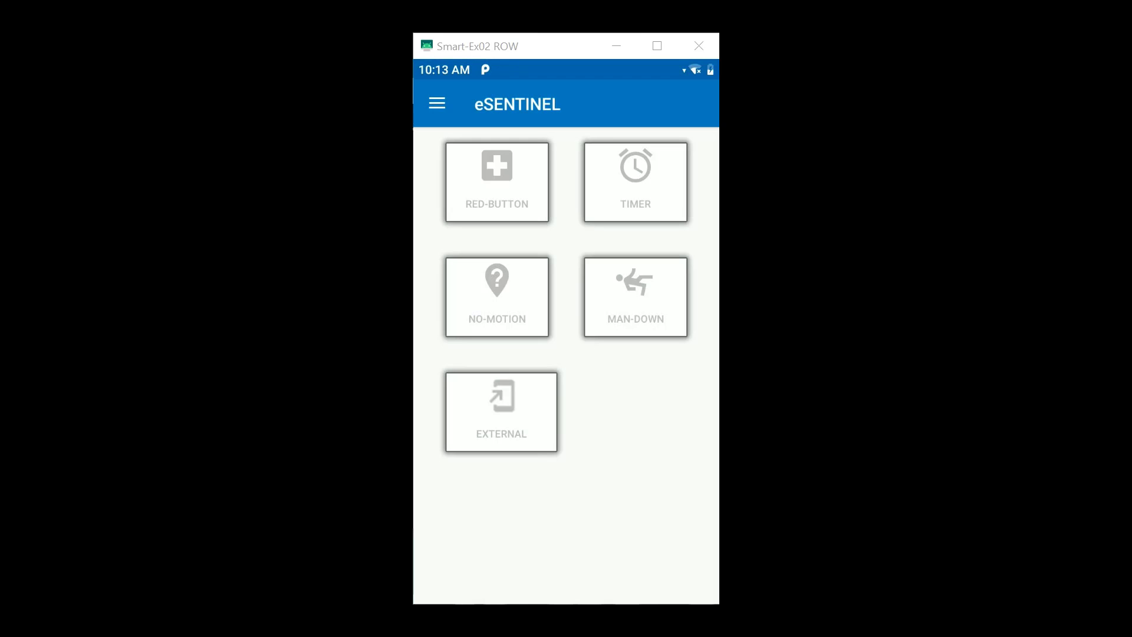
Arm the No-Motion alarm, then disable it again with OK
left_click(497, 297)
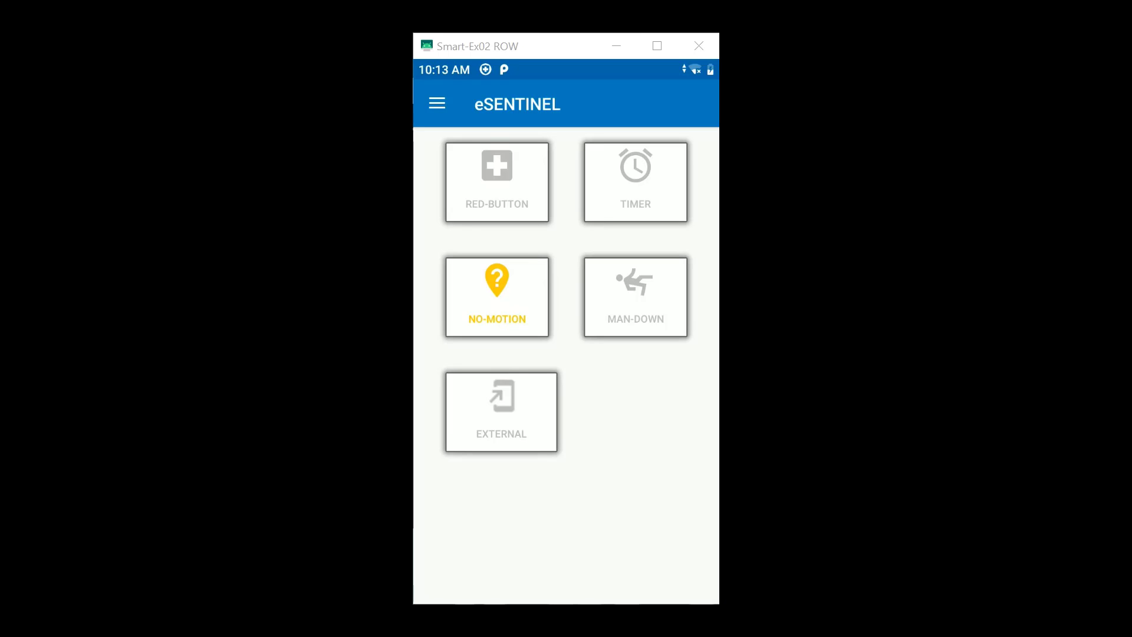
left_click(497, 304)
left_click(661, 387)
Arm the Man-Down alarm, then disable it and bring up the main menu
left_click(636, 297)
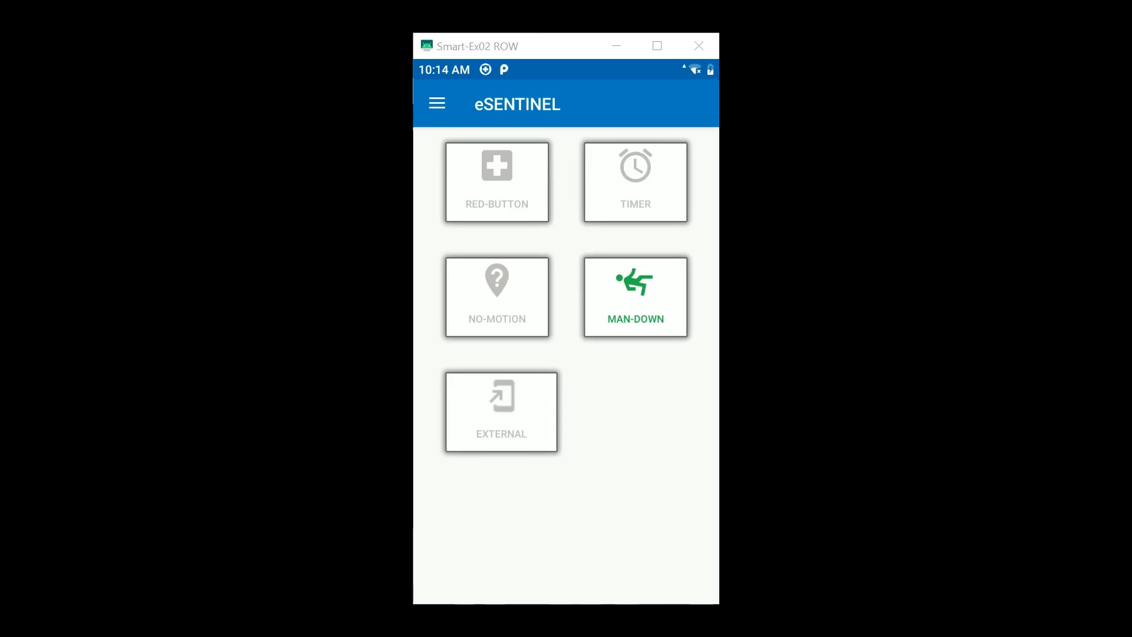
left_click(636, 297)
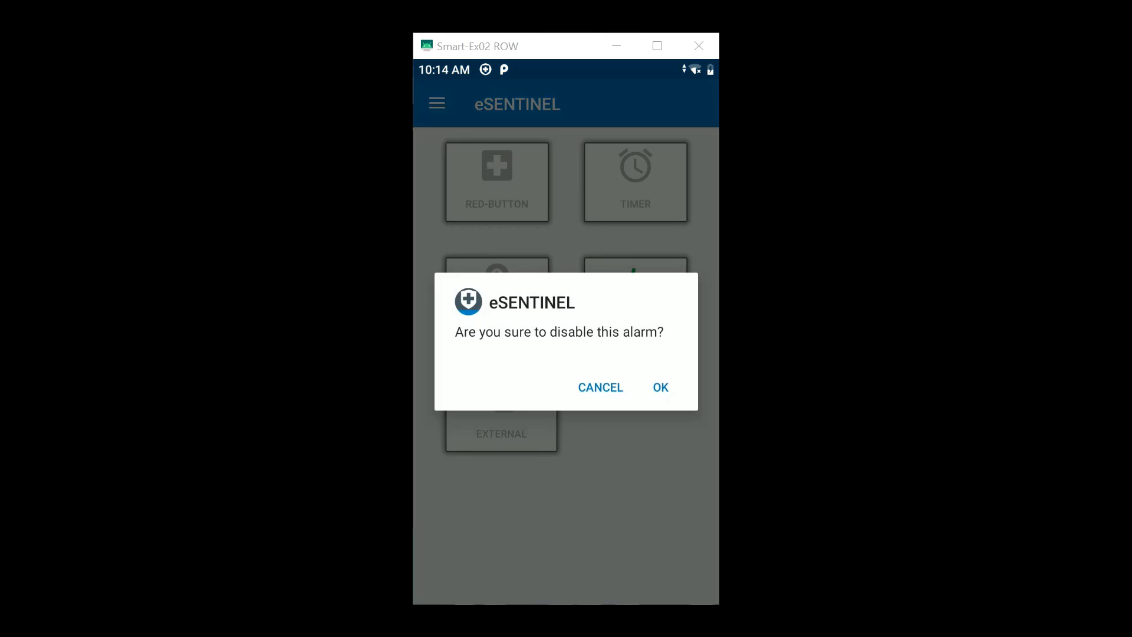
left_click(672, 387)
left_click(501, 411)
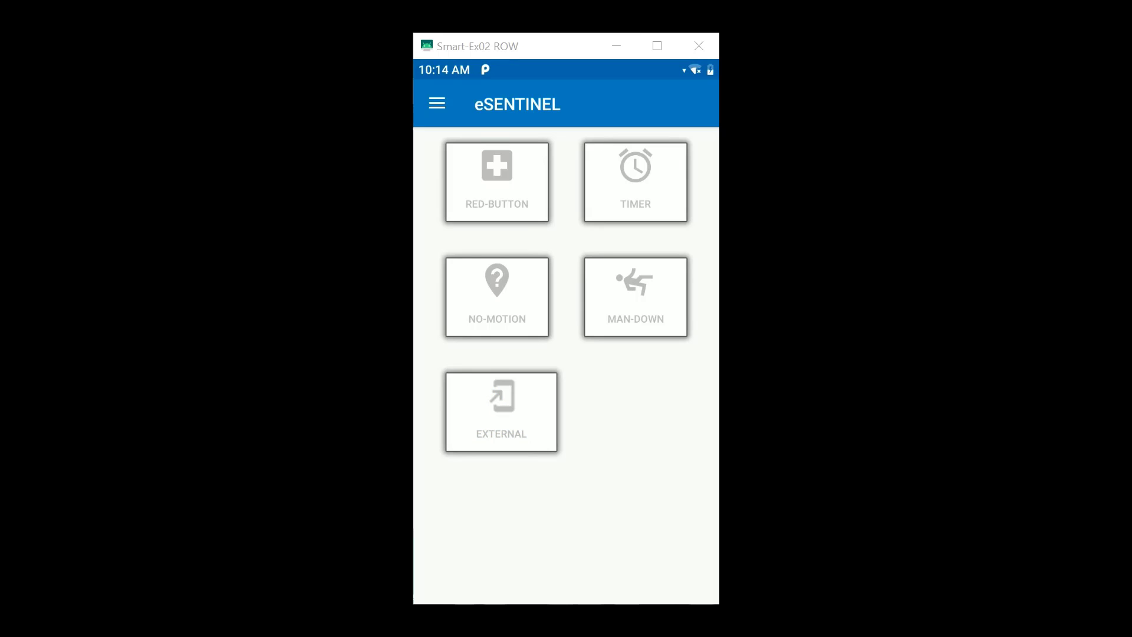
Open Settings and check the Timer interval of 10 s without changing it
left_click(437, 103)
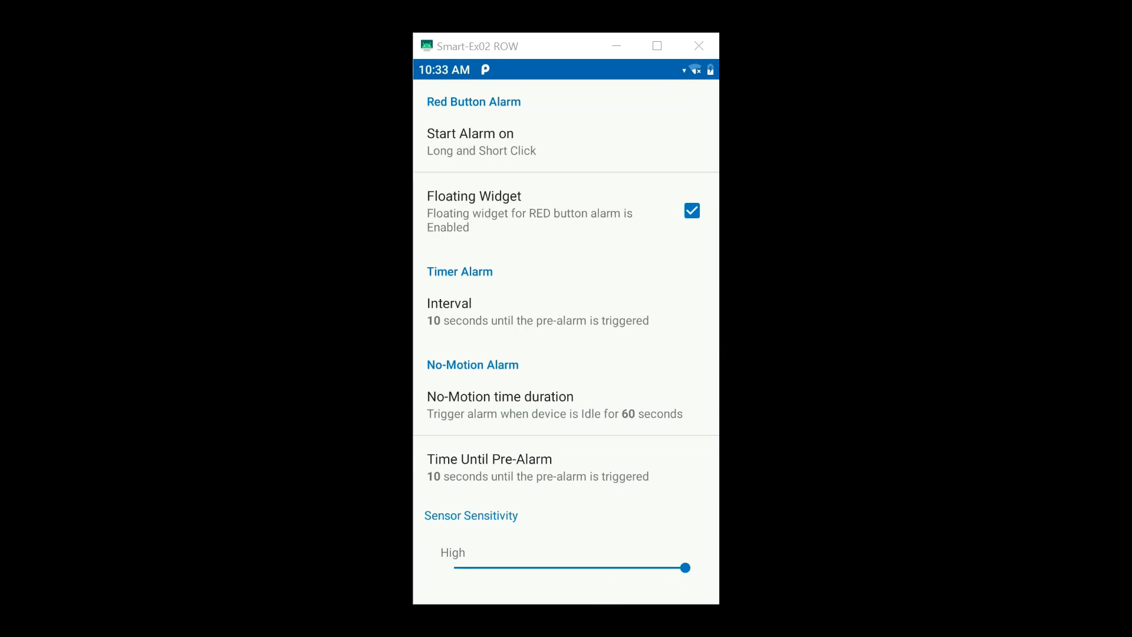
left_click(449, 311)
left_click(600, 397)
left_click(614, 313)
left_click(599, 398)
Check the Man-Down tilt angle of 25 degrees, leaving it unchanged
scroll(597, 303, "down", 3)
scroll(597, 303, "down", 2)
left_click(597, 371)
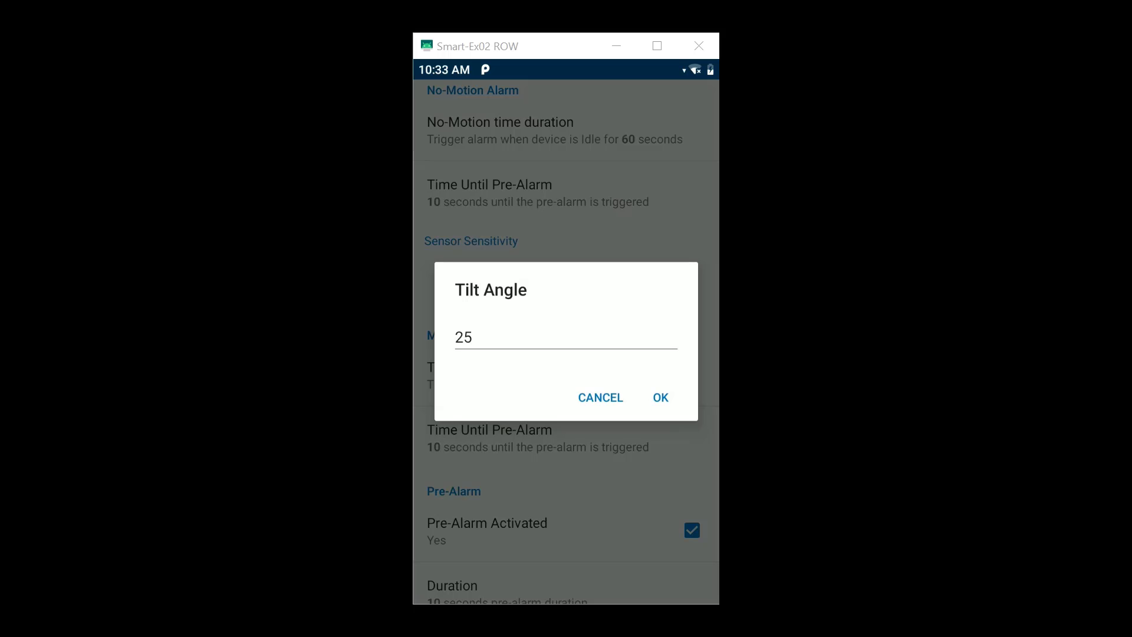
key("Escape")
left_click_drag(586, 498, 596, 138)
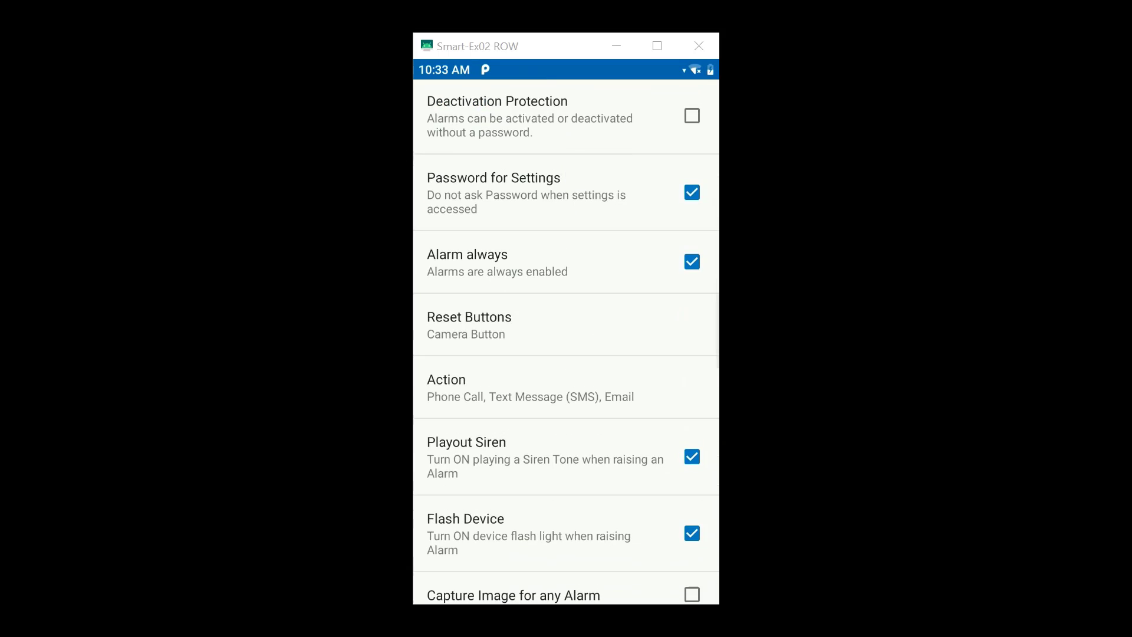
Review the alarm action and phone call settings, keeping speakerphone on
left_click(531, 386)
left_click(657, 426)
left_click_drag(578, 504, 586, 324)
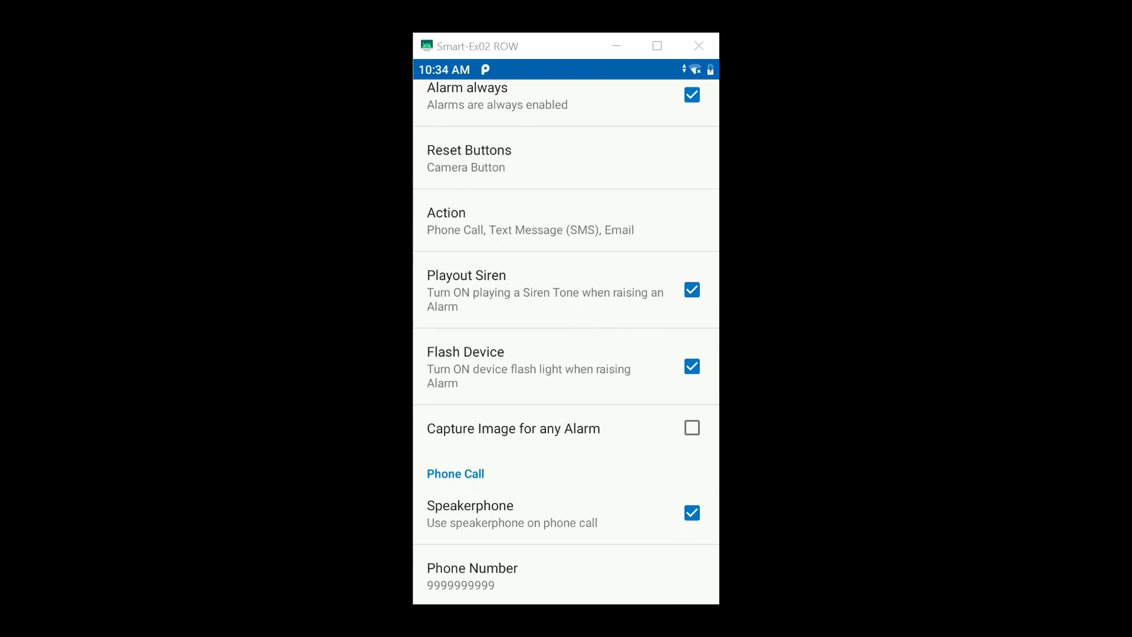
left_click_drag(596, 406, 599, 235)
left_click(663, 373)
Turn location tracking off and back on, then leave the settings
left_click_drag(619, 498, 619, 353)
left_click_drag(633, 460, 639, 273)
left_click_drag(624, 380, 637, 194)
left_click(605, 501)
left_click(605, 504)
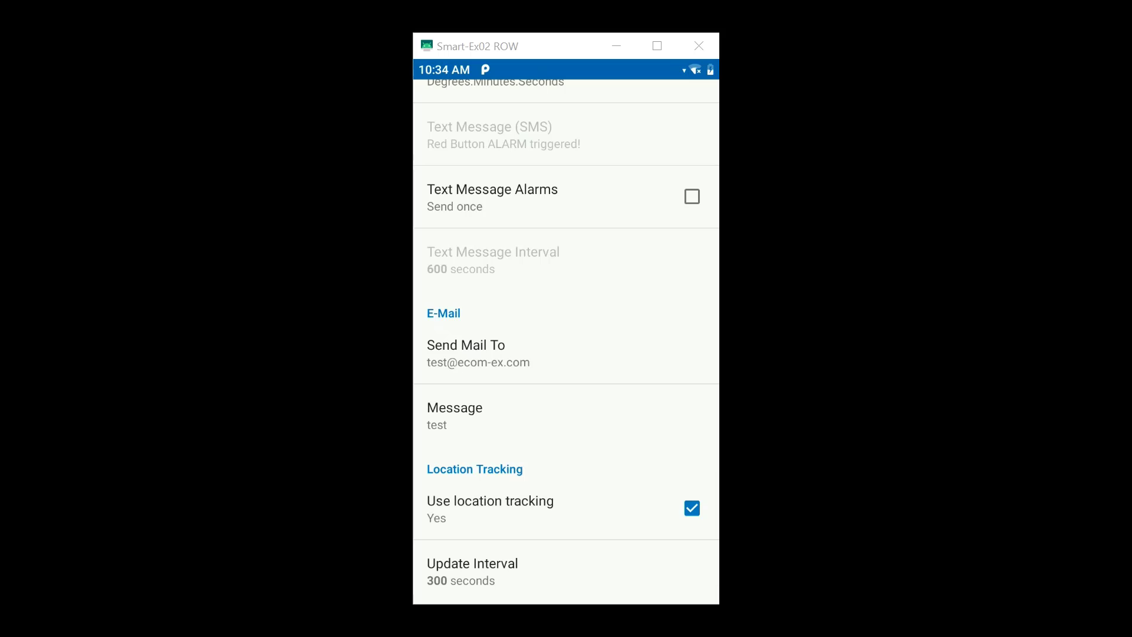
scroll(566, 401, "up", 15)
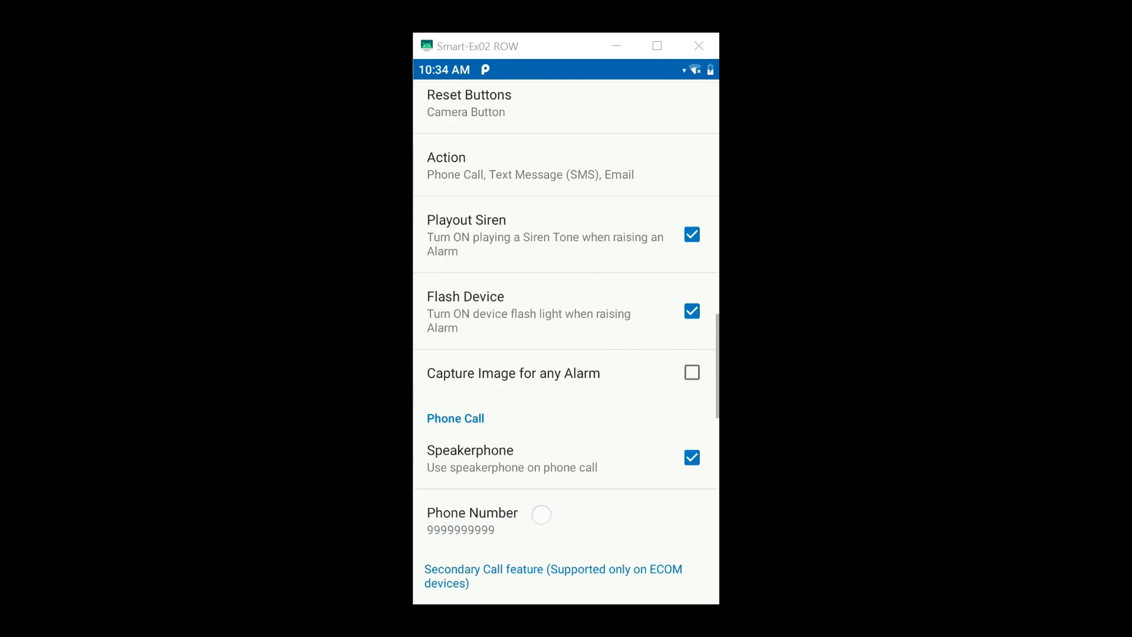
scroll(541, 514, "up", 10)
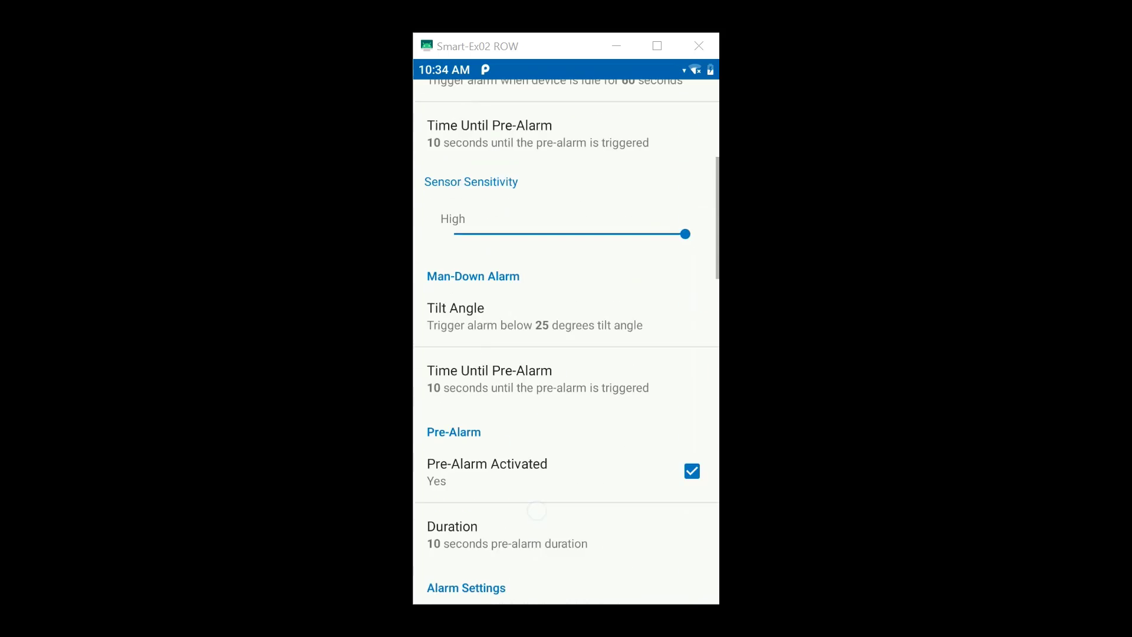
scroll(566, 345, "up", 5)
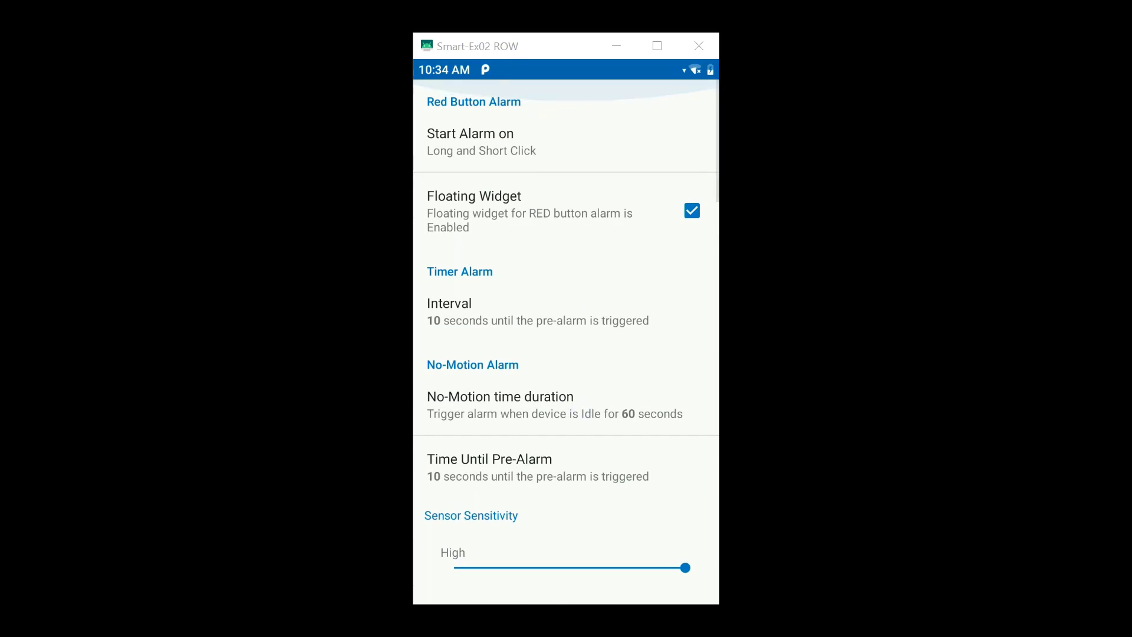
key("Escape")
Export the app preferences to eSENTINEL.xml from the main menu
left_click(437, 103)
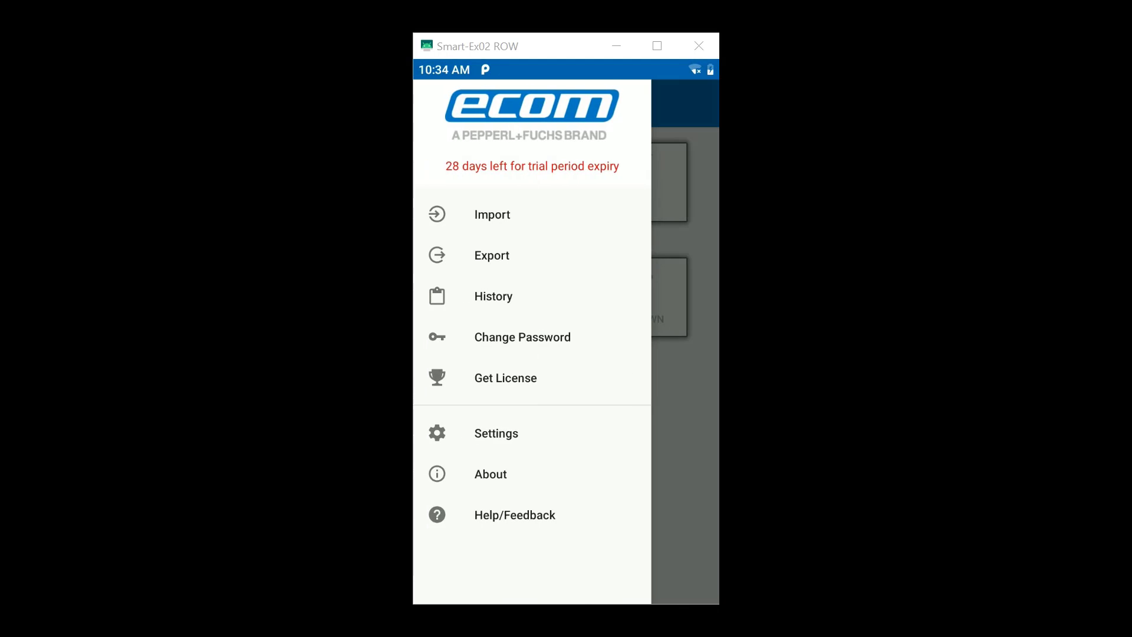
left_click(492, 255)
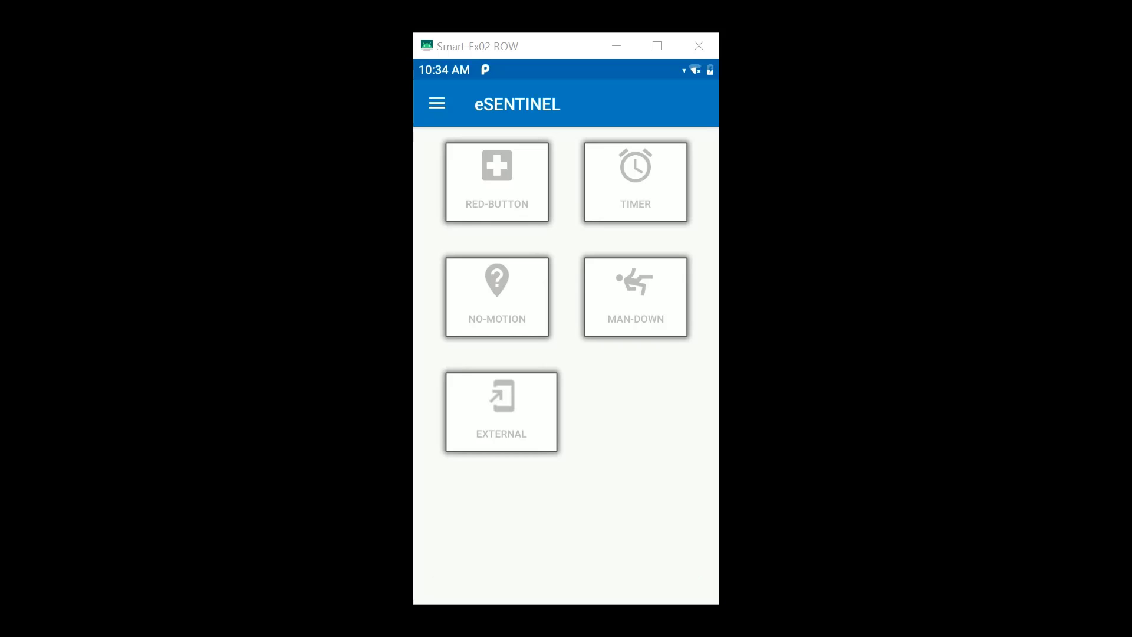